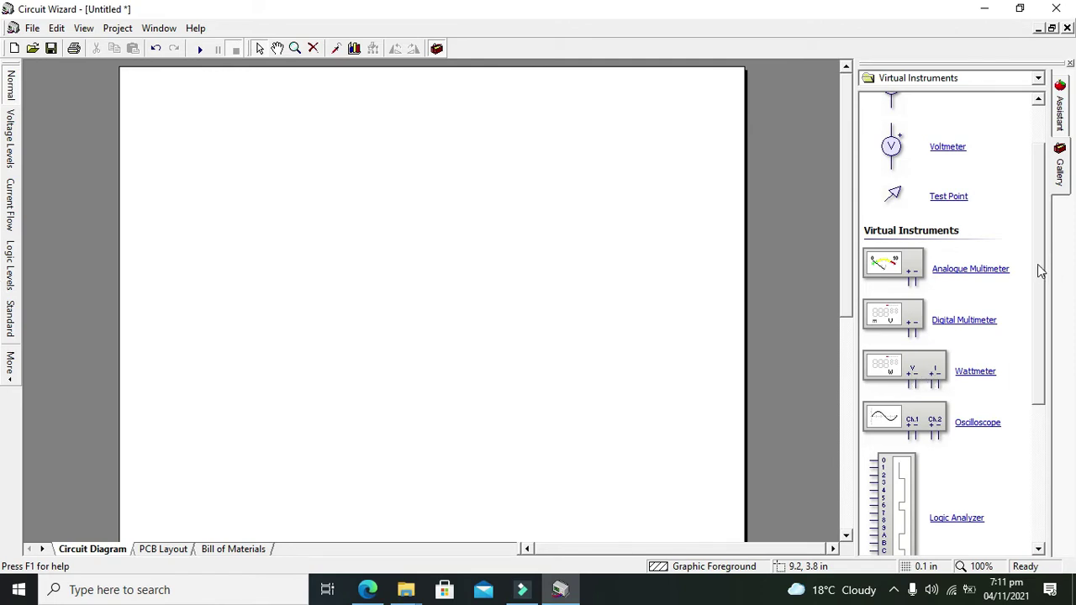
- Switch the Gallery to the Virtual Instruments category
drag(1039, 269, 1036, 185)
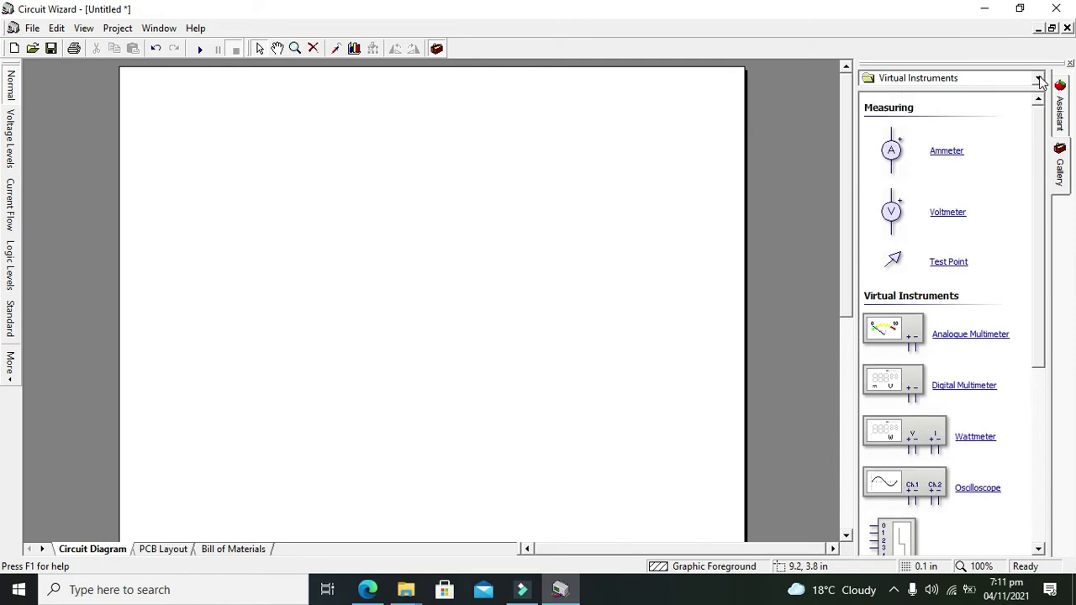
click(1040, 78)
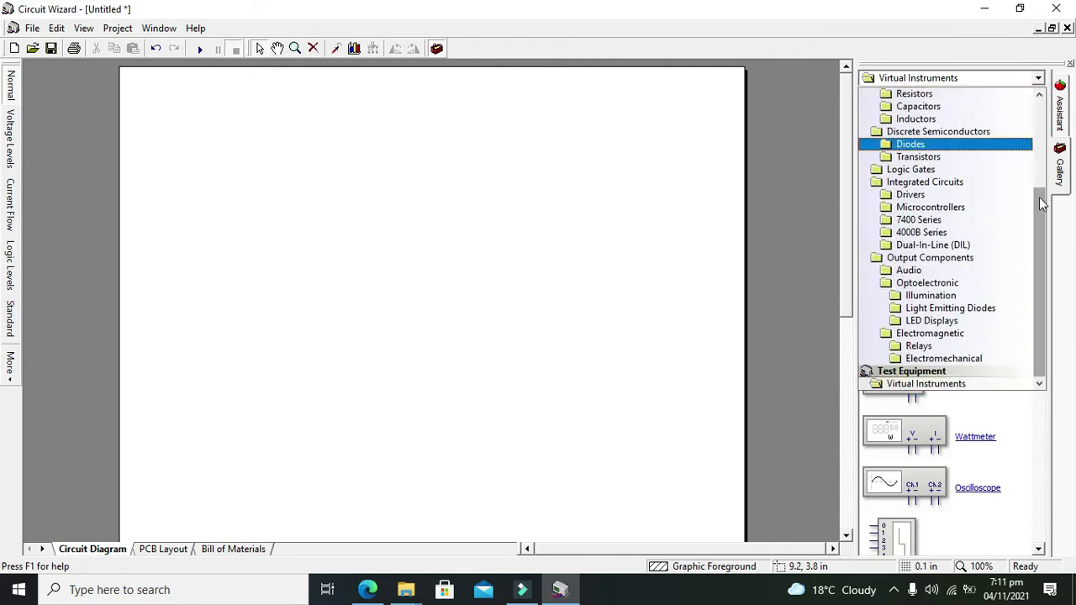
mouse_move(1040, 204)
mouse_down()
mouse_move(1040, 135)
mouse_move(1030, 243)
mouse_up()
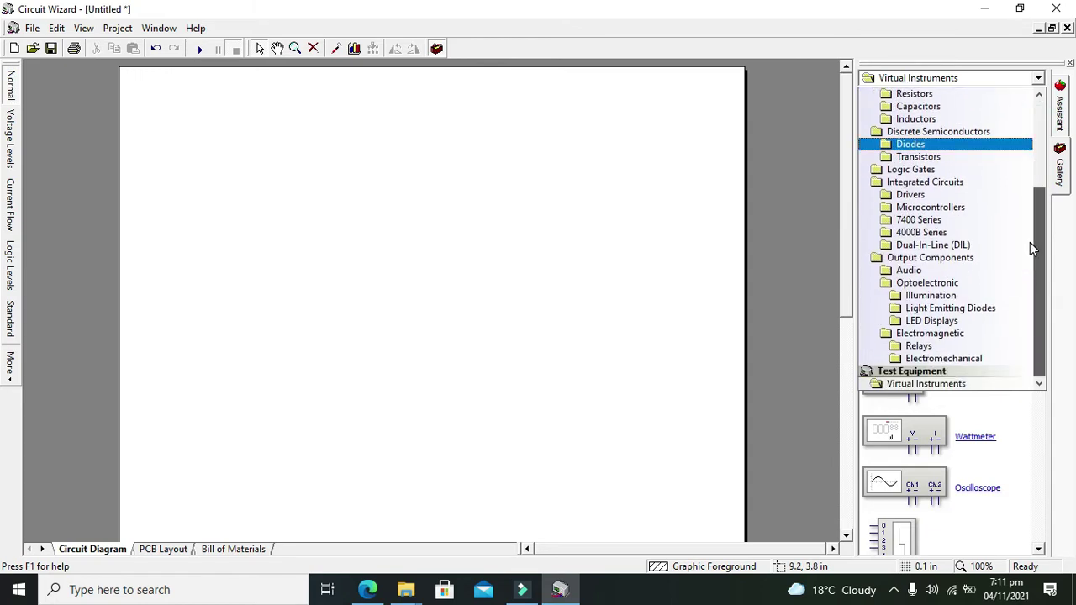
click(926, 385)
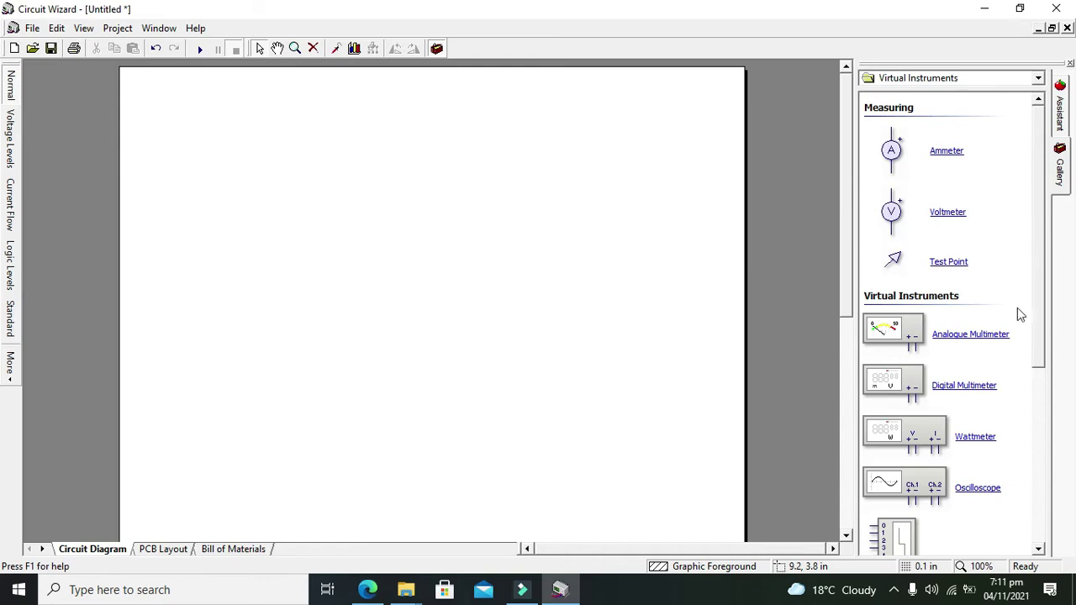
drag(1039, 230, 1038, 284)
mouse_move(1040, 276)
mouse_down()
mouse_move(1039, 361)
mouse_move(1052, 251)
mouse_move(1048, 275)
mouse_up()
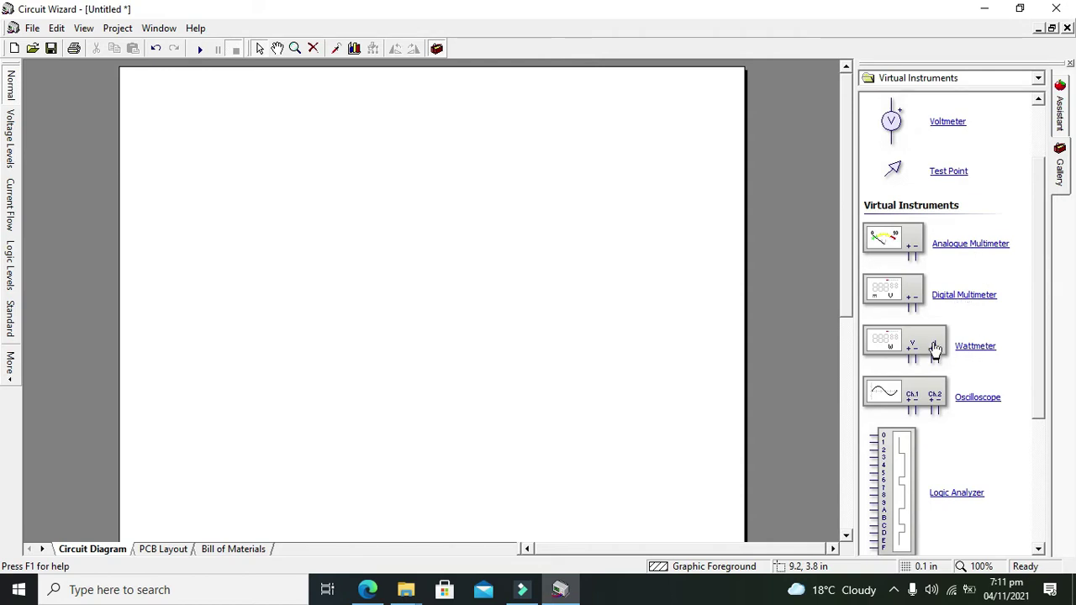
- Drop wattmeter XWM1 near the top centre and nudge it slightly left
drag(935, 349, 553, 249)
click(481, 283)
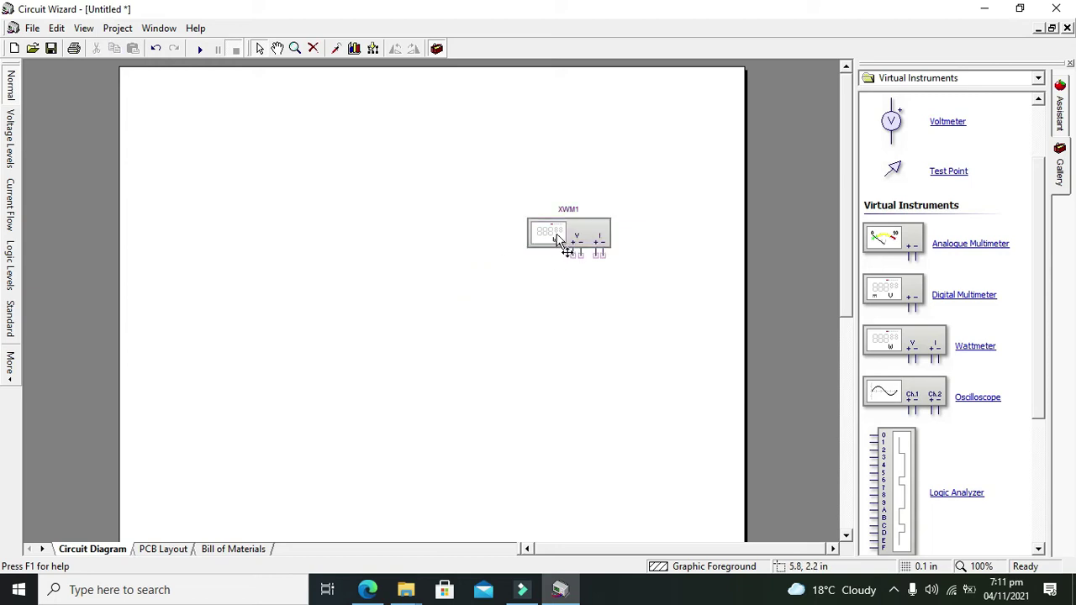
click(536, 276)
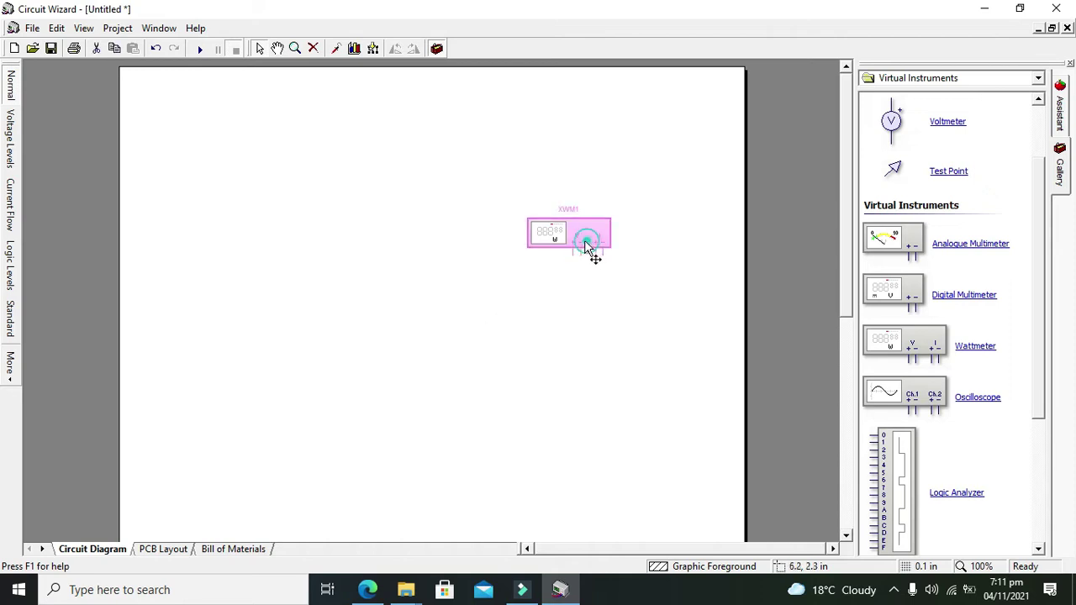
drag(591, 248, 561, 250)
click(588, 276)
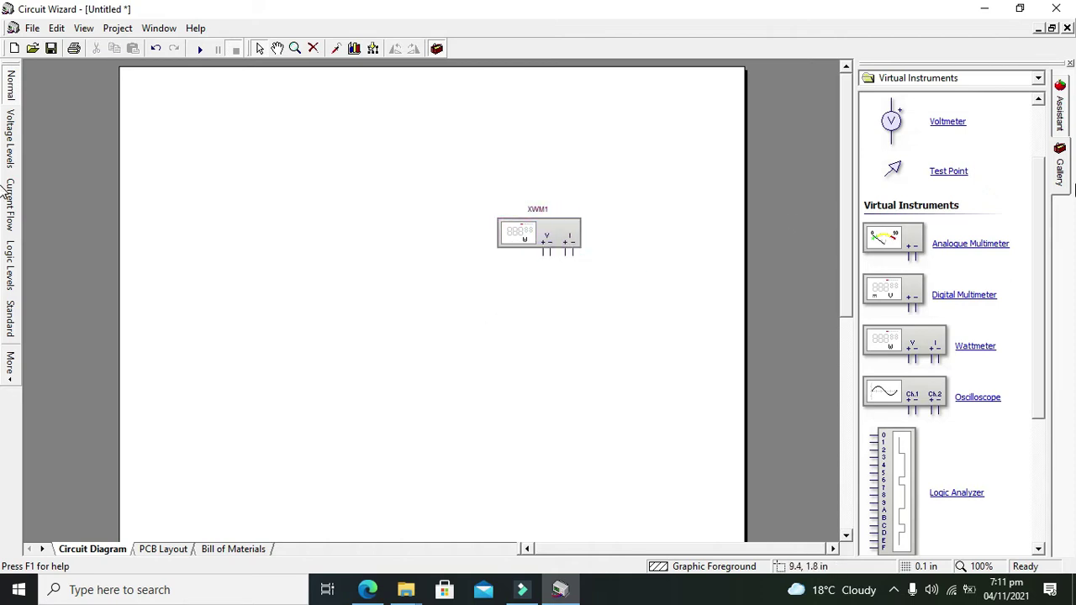
- Switch the Gallery to the Optoelectronic components
scroll(1038, 174, up, 2)
click(1037, 77)
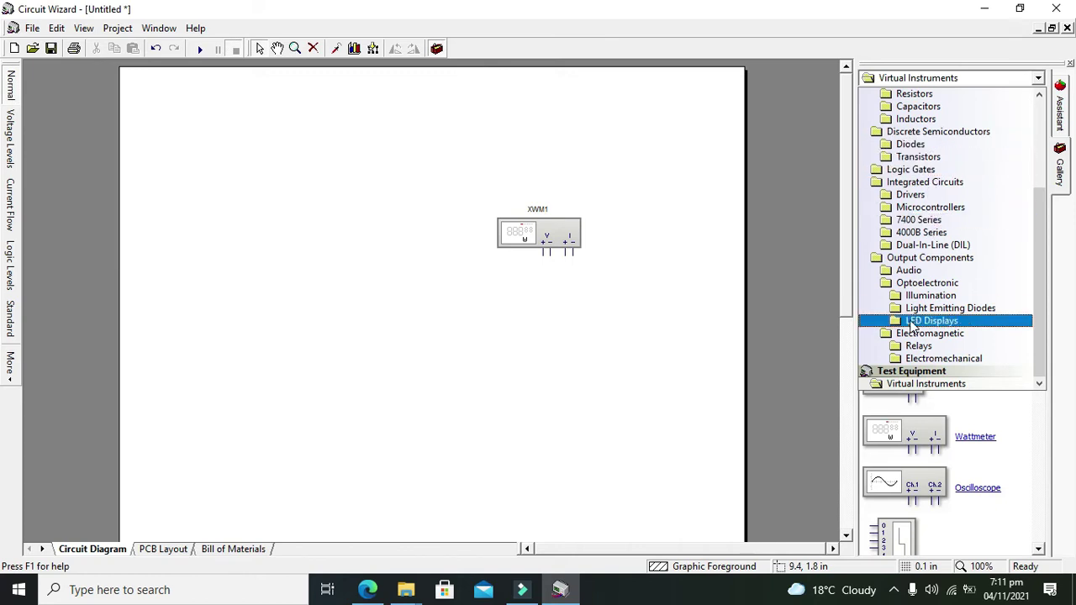
click(927, 286)
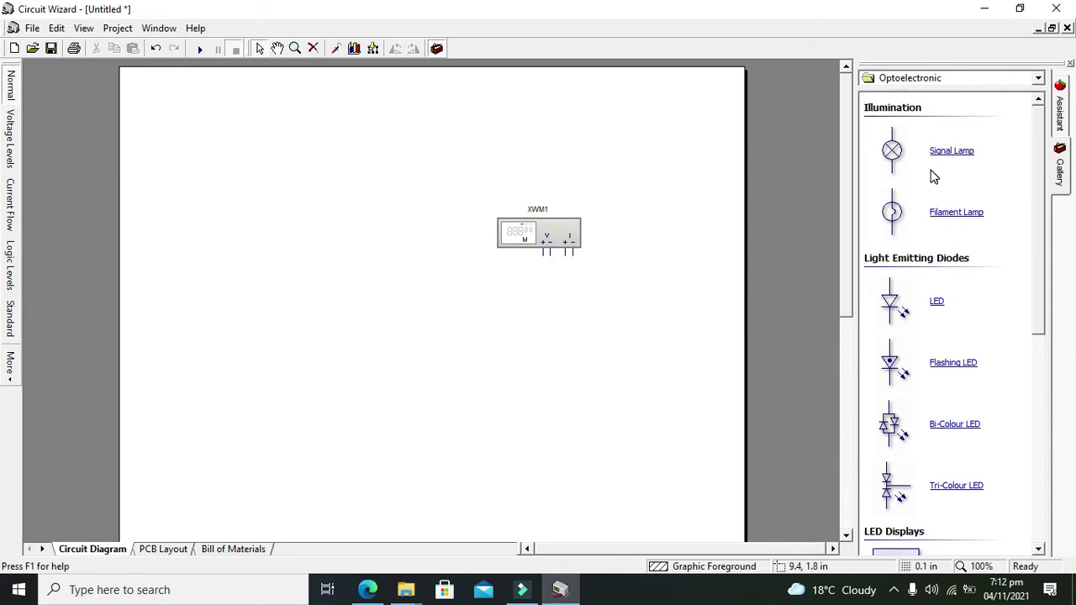
scroll(1039, 176, down, 3)
scroll(1039, 177, down, 3)
scroll(1039, 176, up, 6)
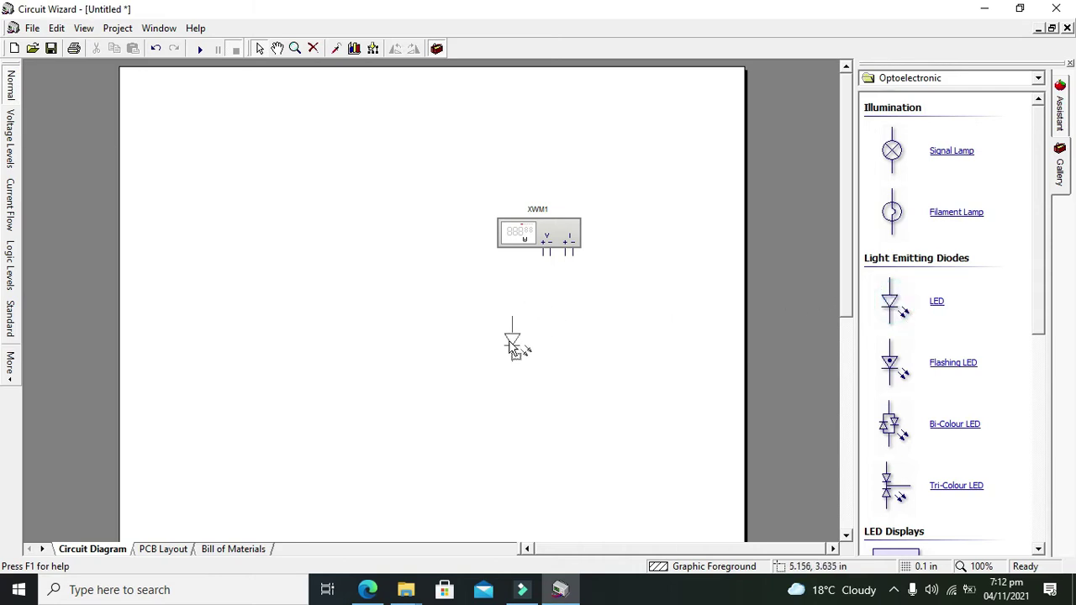
- Place LED D1 below wattmeter XWM1 and deselect it
mouse_move(902, 315)
mouse_down()
mouse_move(523, 349)
mouse_move(526, 341)
mouse_up()
click(581, 336)
click(587, 348)
mouse_move(1045, 328)
mouse_down()
mouse_move(1041, 488)
mouse_move(1029, 282)
mouse_up()
- Switch the Gallery to the Power Supplies components
click(971, 82)
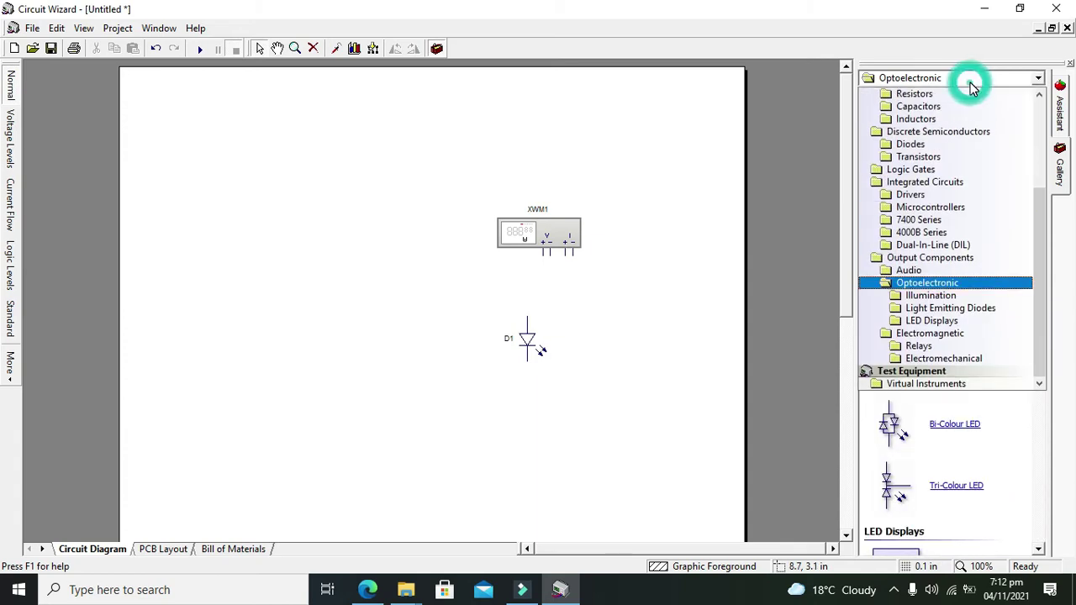
click(1041, 109)
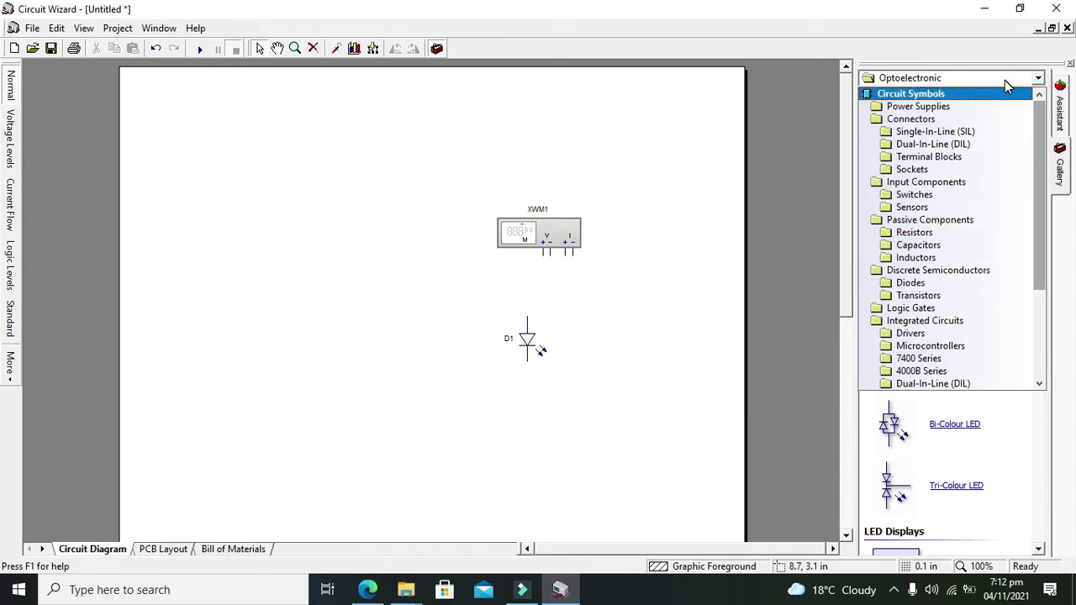
click(955, 107)
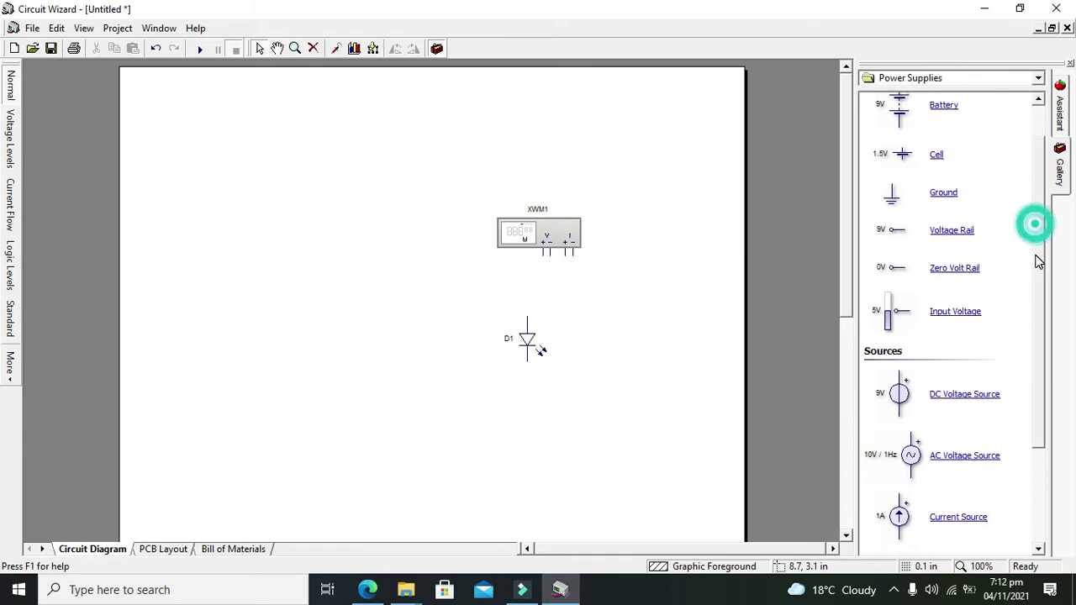
drag(1039, 225, 1039, 443)
drag(1039, 352, 1036, 178)
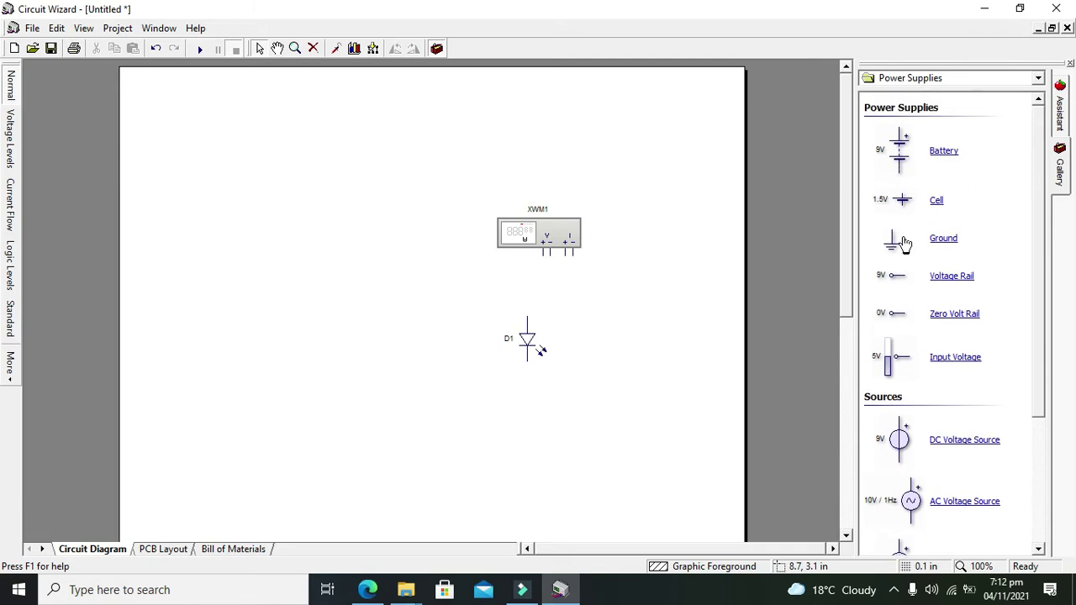
- Place the 5V input voltage V1 left of the LED and shift D1 slightly left
drag(893, 360, 281, 326)
drag(280, 323, 303, 324)
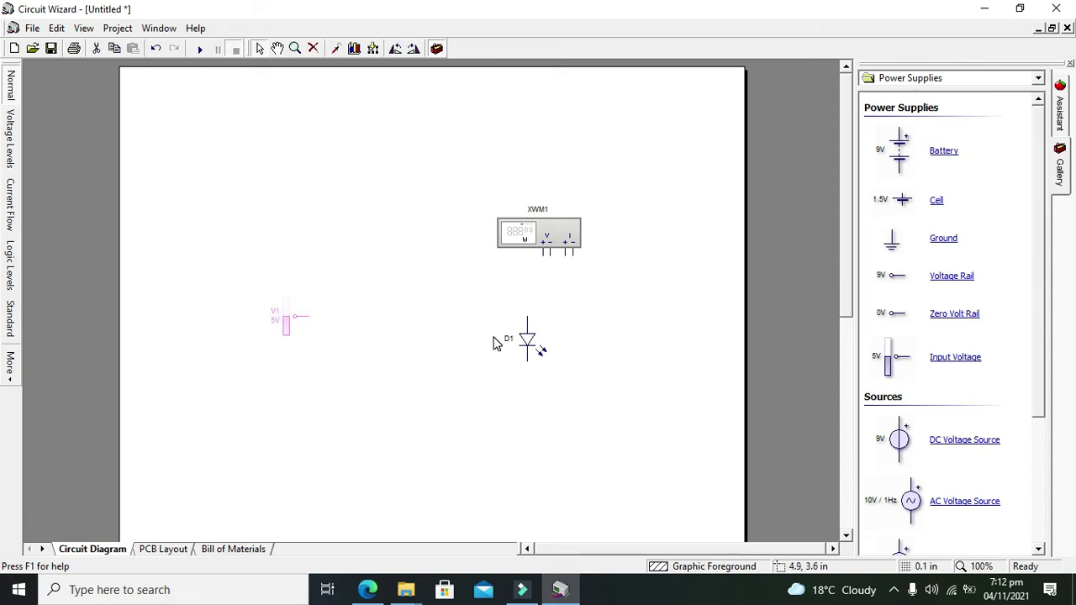
drag(531, 346, 502, 345)
click(596, 343)
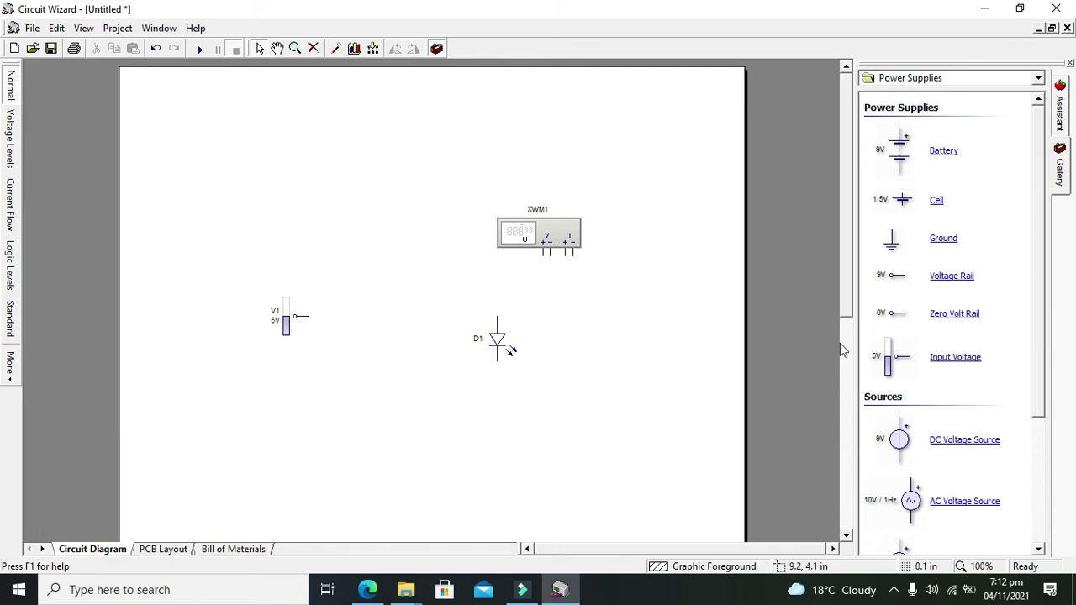
- Place a ground below LED D1 and wire it to the cathode
mouse_move(891, 240)
mouse_down()
mouse_move(531, 380)
mouse_move(497, 371)
mouse_up()
click(528, 397)
mouse_move(941, 241)
mouse_down()
mouse_move(498, 401)
mouse_move(497, 391)
mouse_up()
click(494, 392)
click(498, 383)
click(496, 360)
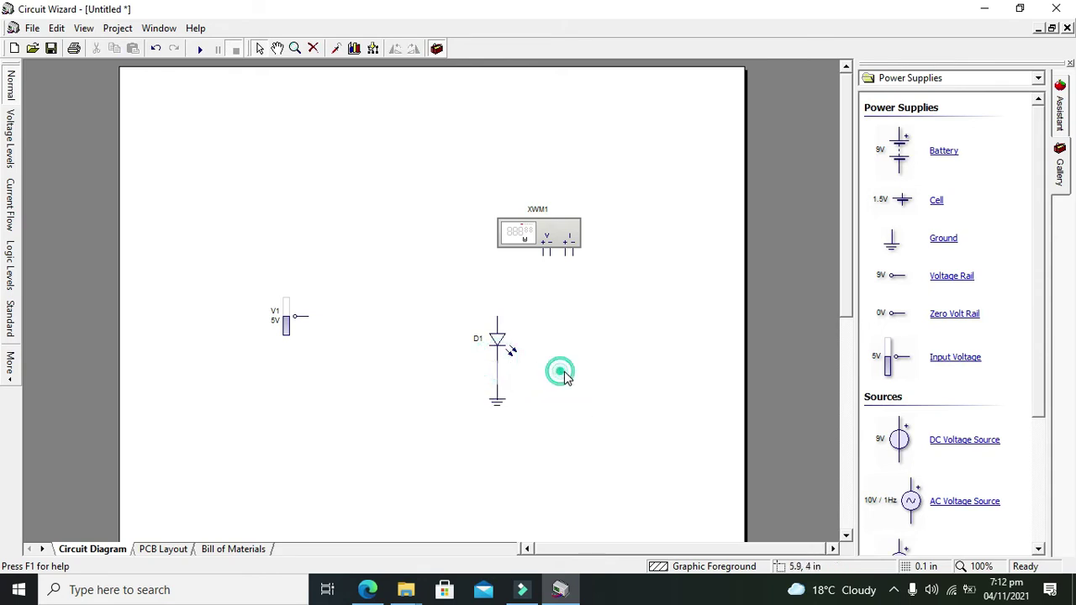
- Move wattmeter XWM1 up-left and shift the LED with its ground right
click(542, 241)
drag(542, 242, 497, 227)
click(564, 301)
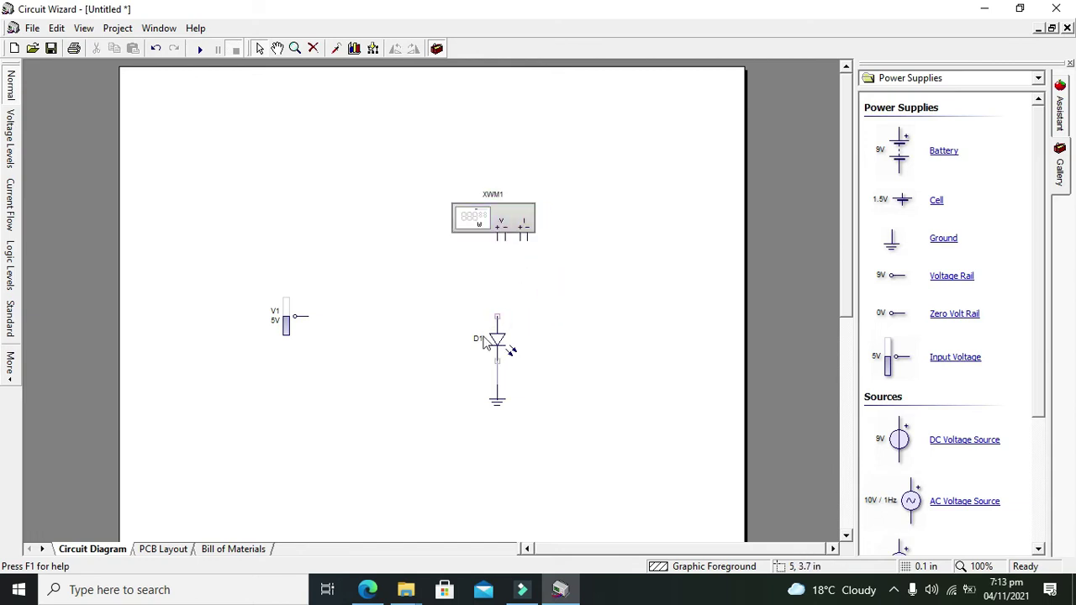
drag(452, 298, 564, 440)
drag(497, 350, 549, 350)
click(459, 331)
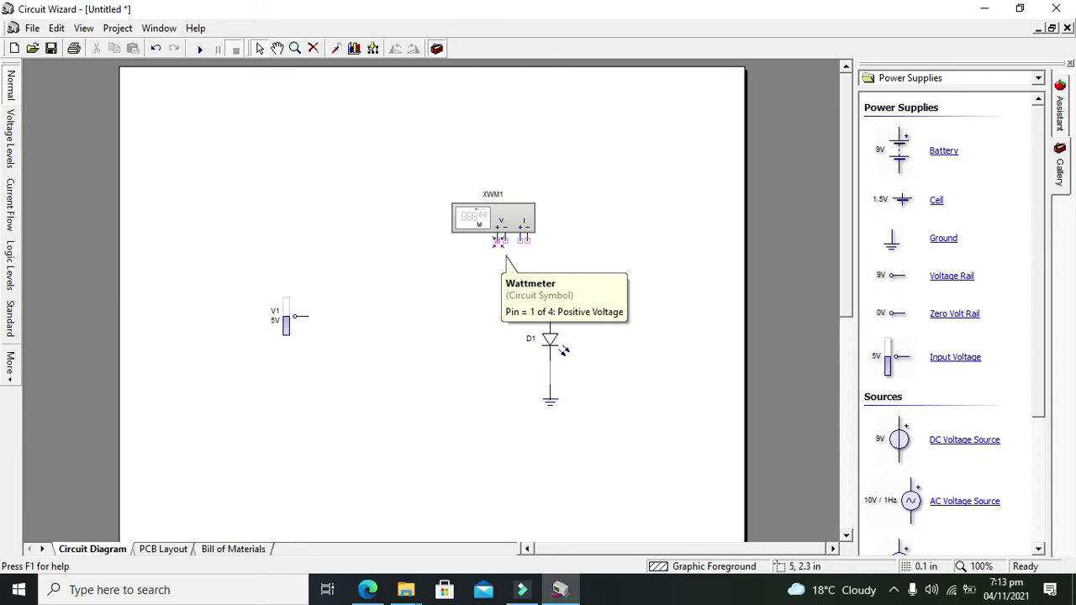
- Wire the LED anode to XWM1's I− terminal and I+ to input V1
click(558, 277)
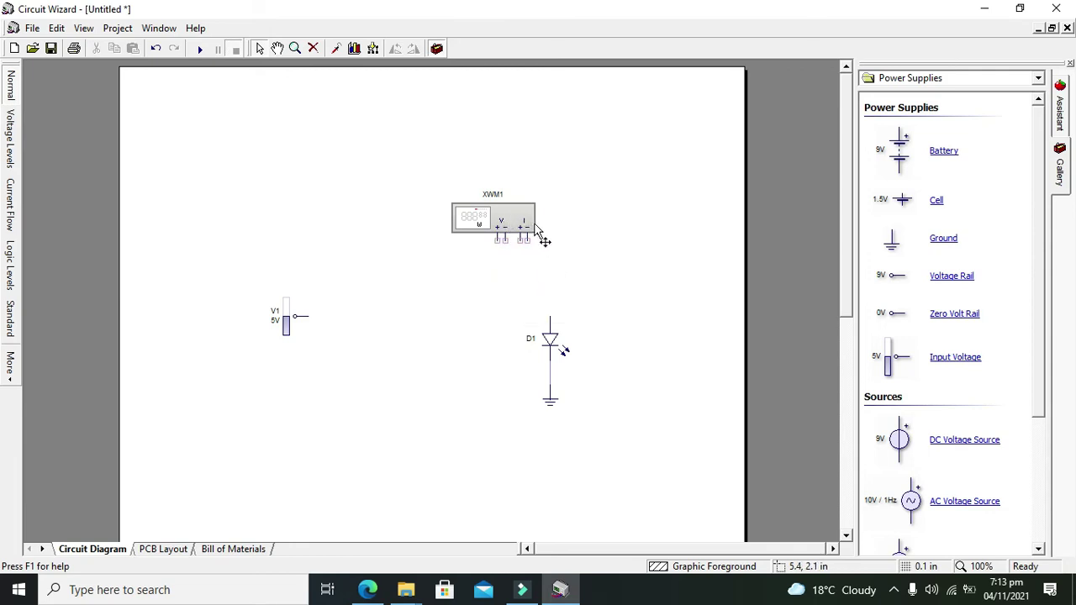
click(550, 315)
click(526, 246)
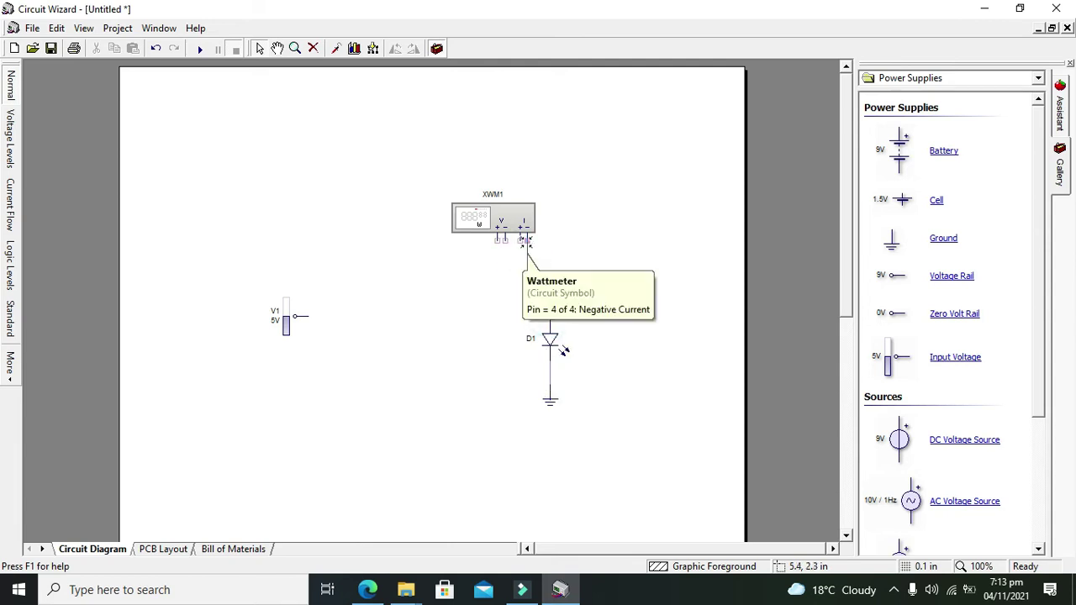
click(520, 239)
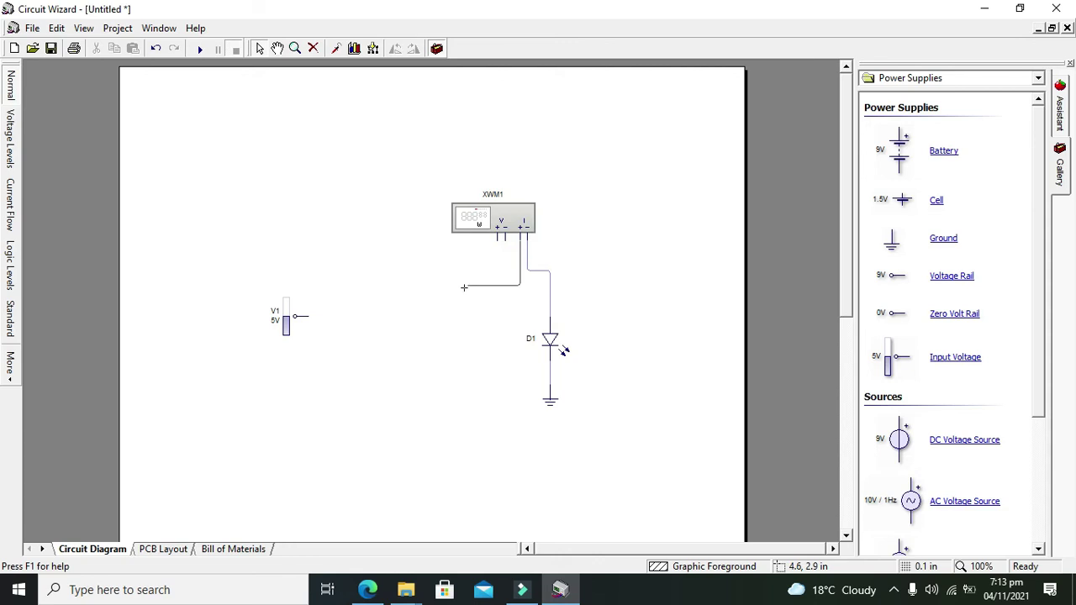
click(305, 316)
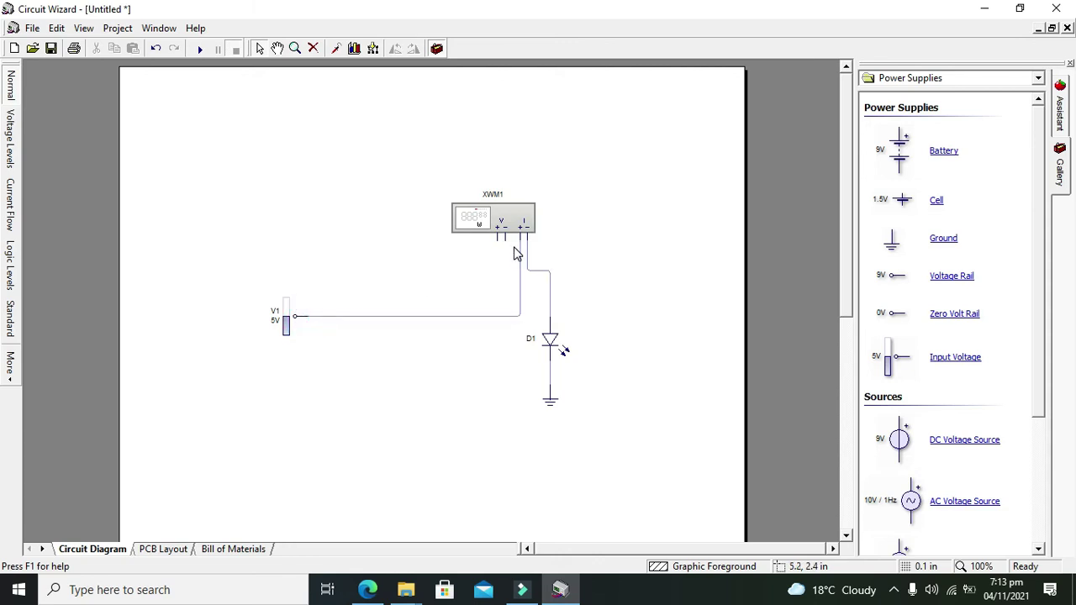
- Straighten the wattmeter-to-LED wire so it lands on the anode pin
click(548, 276)
drag(528, 271, 527, 316)
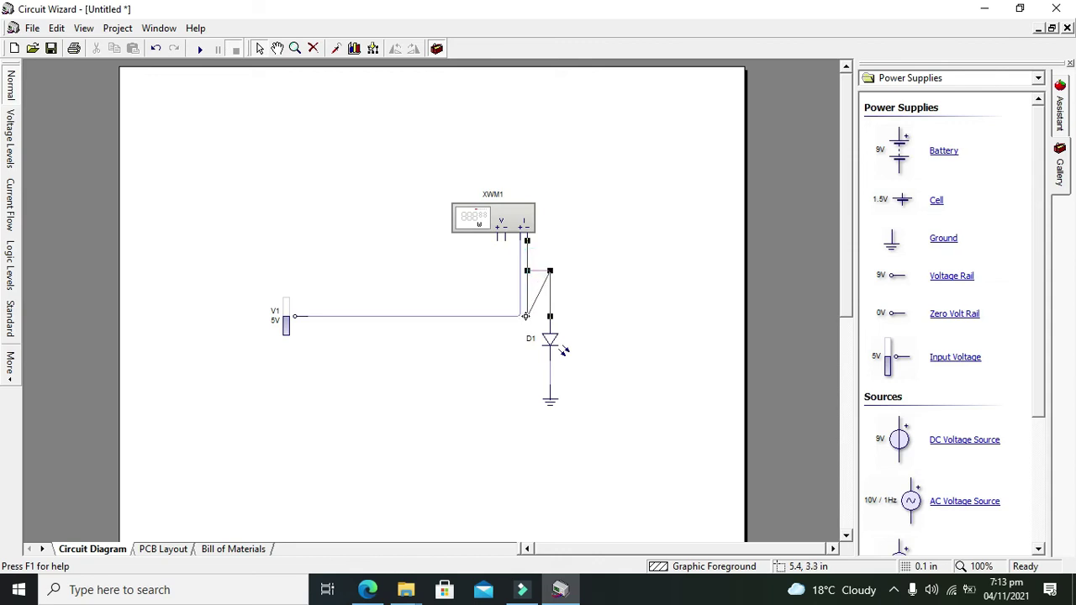
drag(550, 269, 550, 316)
click(572, 311)
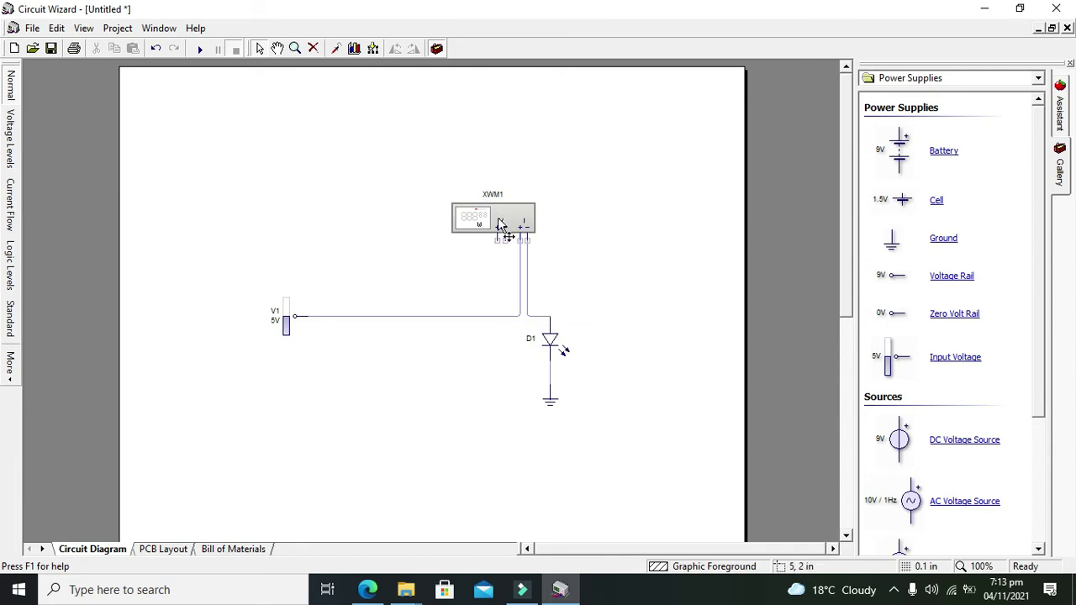
- Wire XWM1's V− to the LED-ground junction and V+ to the LED anode
drag(502, 238, 505, 273)
drag(548, 374, 550, 375)
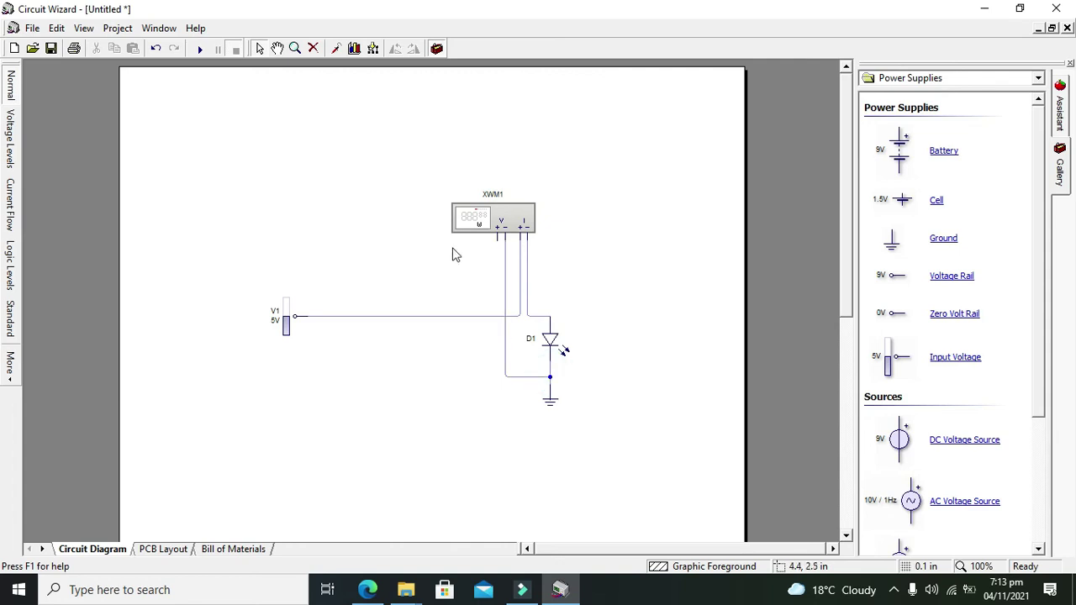
drag(498, 239, 507, 298)
click(550, 299)
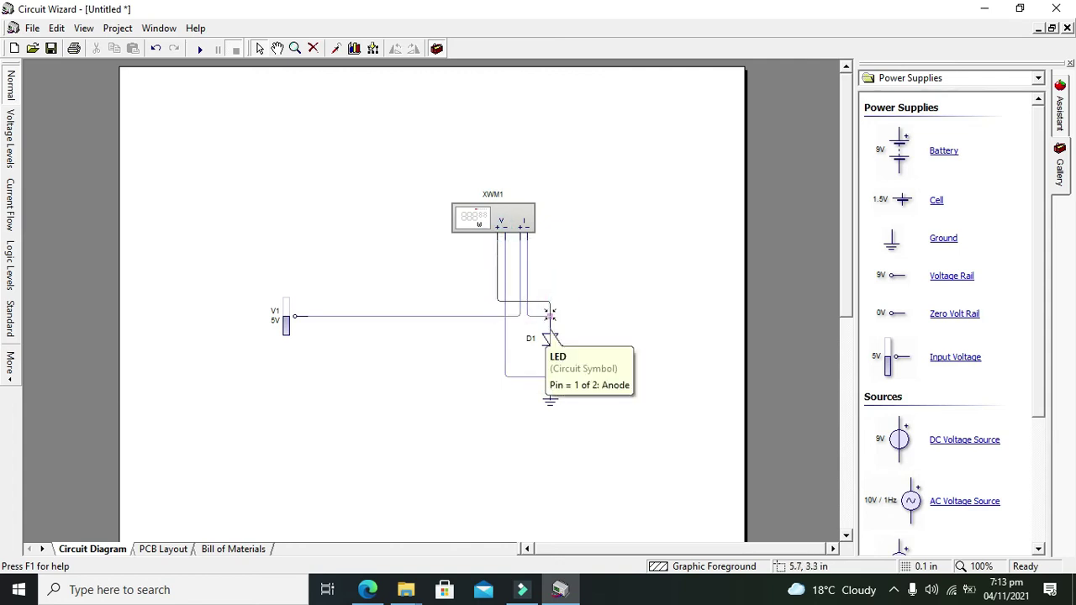
click(550, 316)
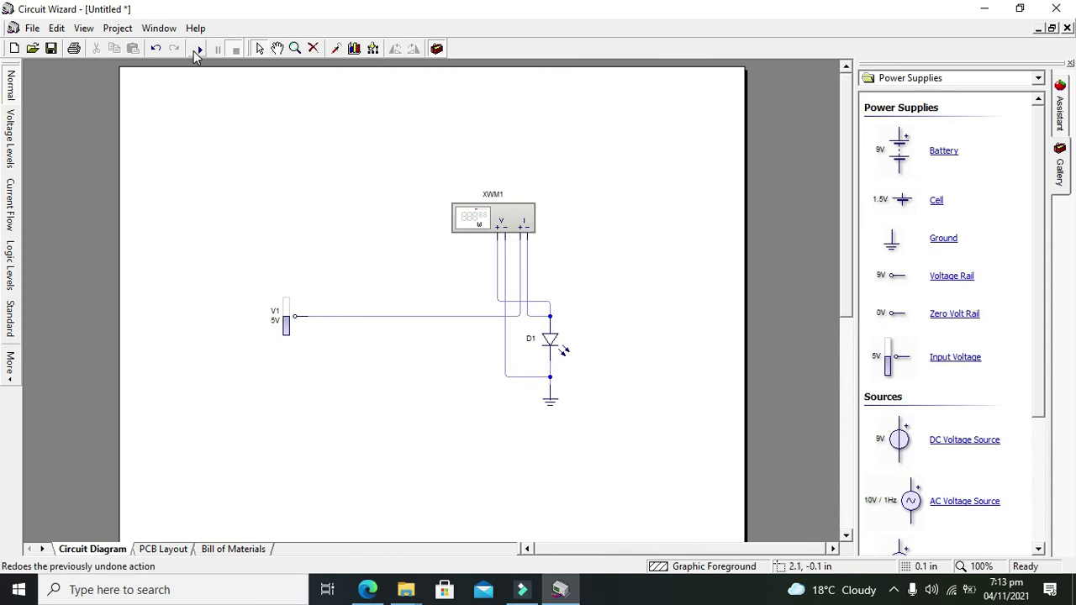
- Run the simulation until LED D1 lights and the wattmeter reads 125.53 mW, then stop it
click(199, 49)
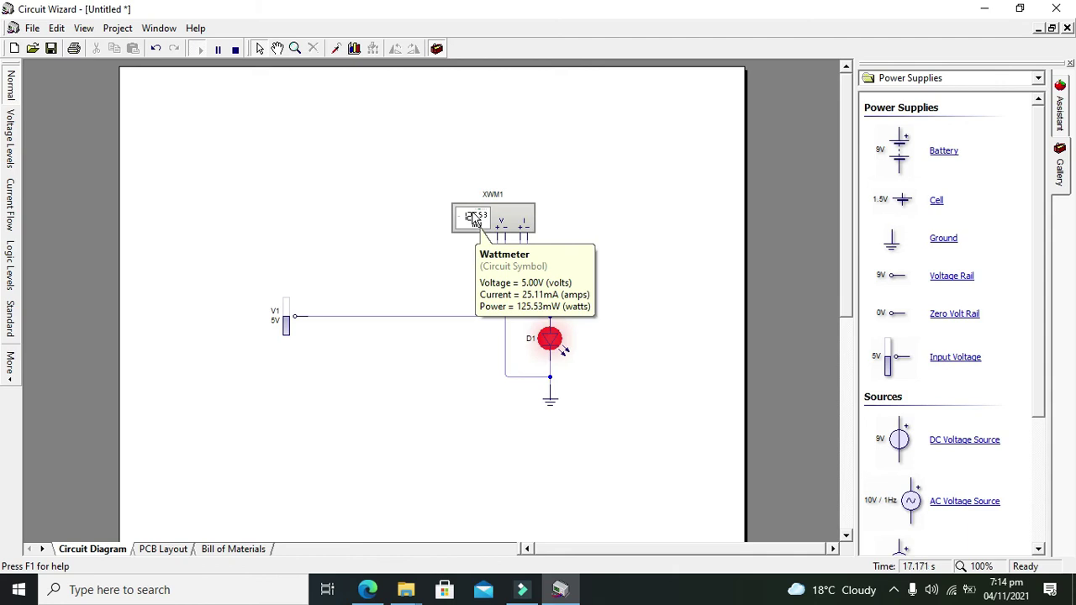
click(388, 227)
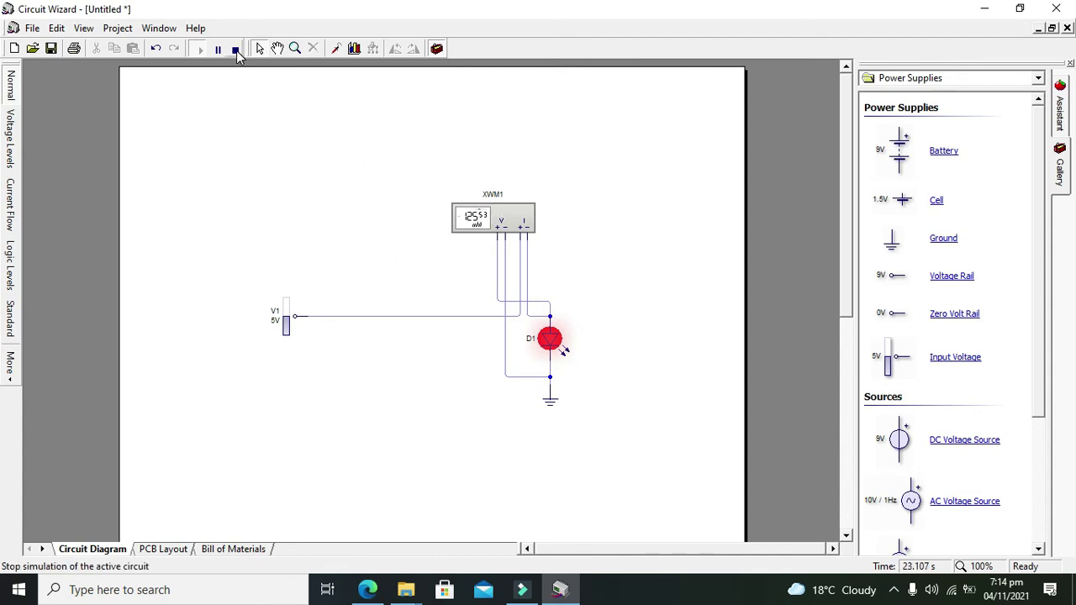
click(236, 50)
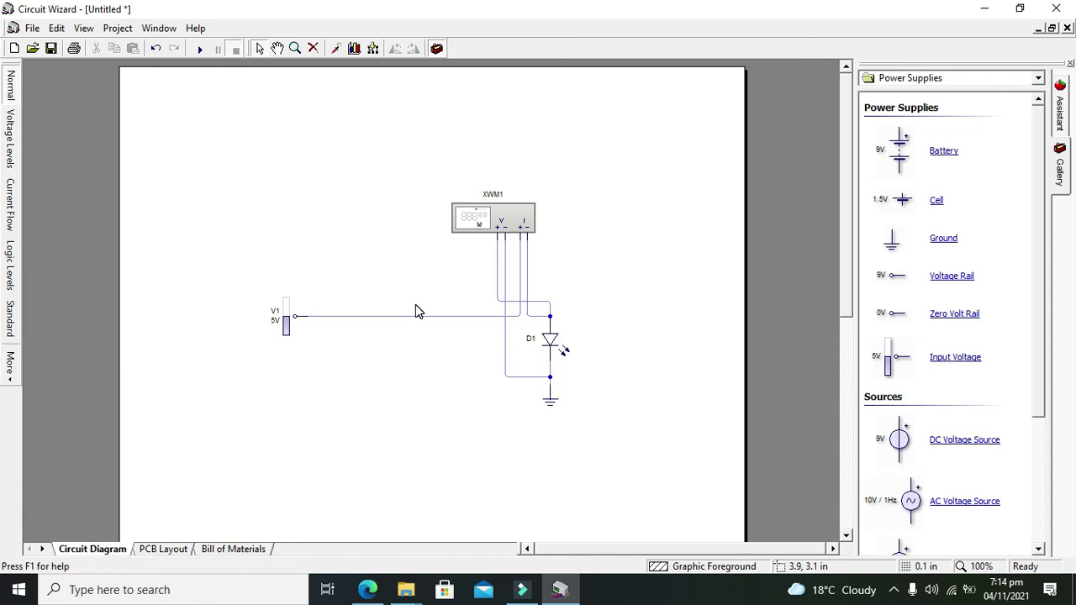